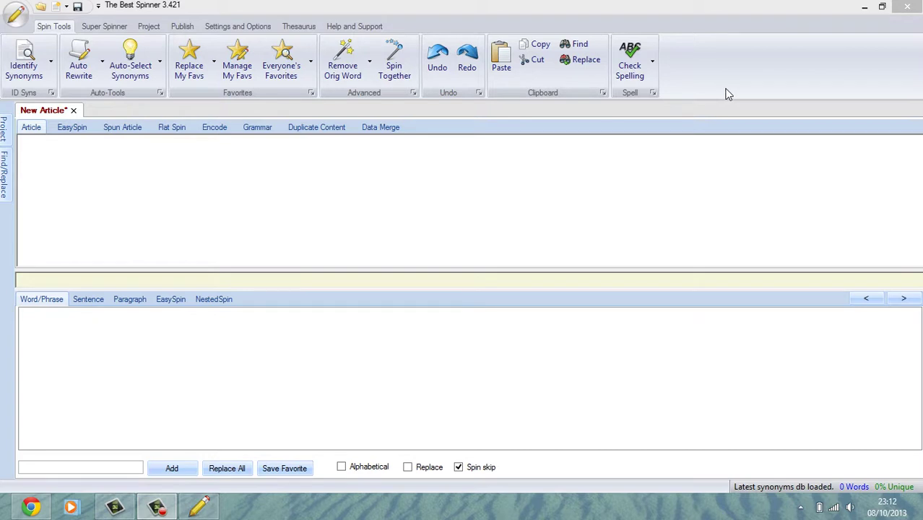
Open the article file "test article.txt" from the Desktop.
left_click(15, 14)
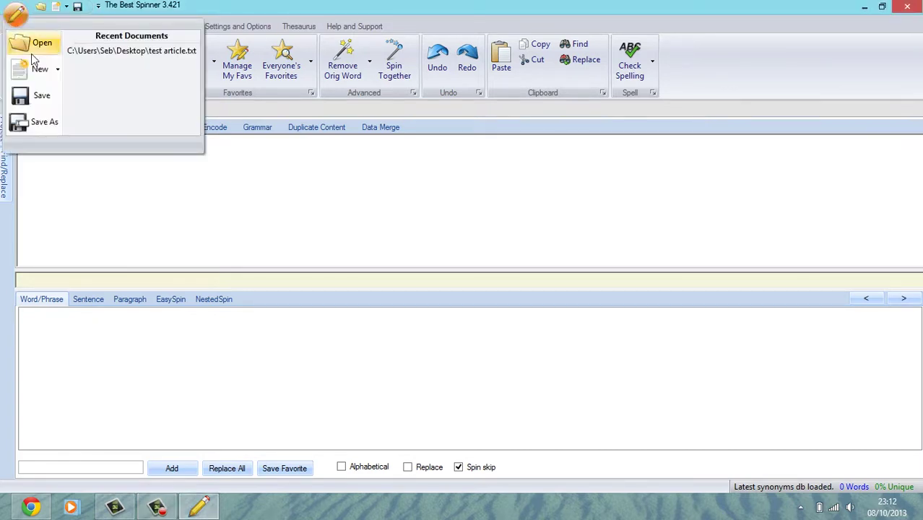
left_click(42, 45)
scroll(371, 155, "down", 5)
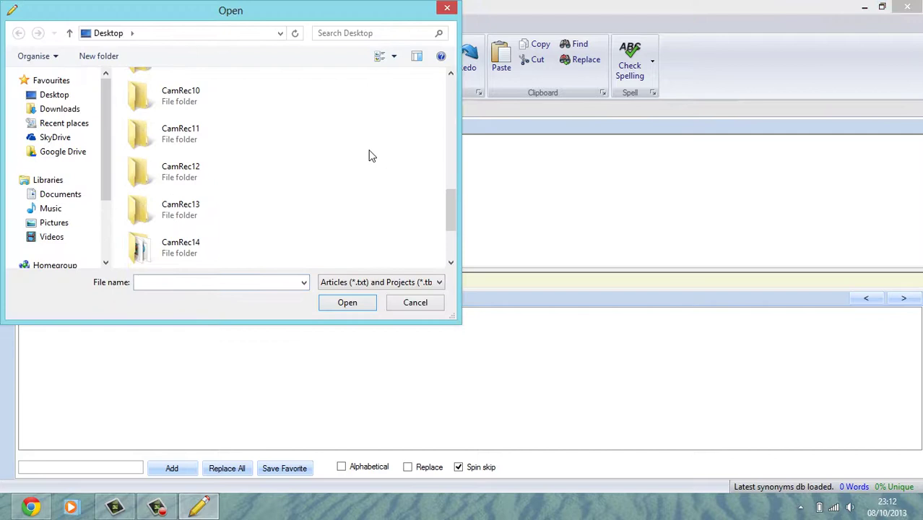
scroll(370, 154, "down", 2)
double_click(226, 239)
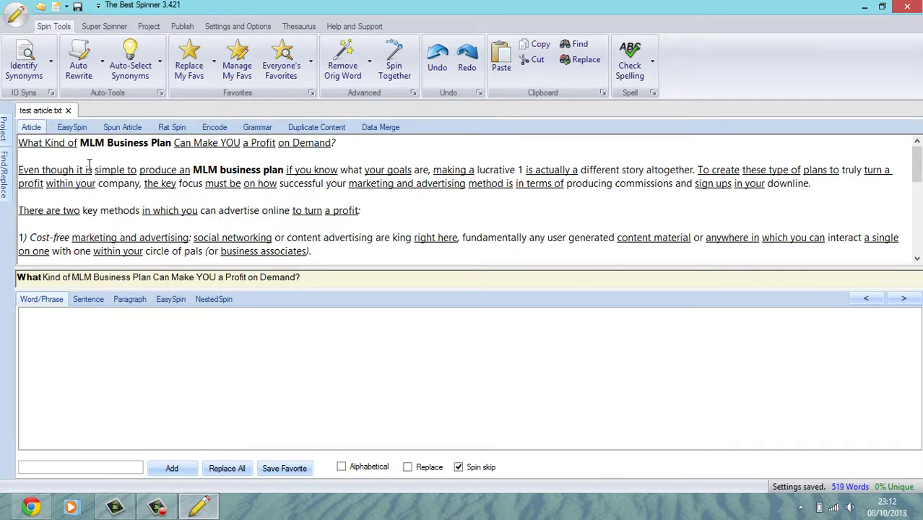
Examine the spin suggestions for the title and first paragraph at word/phrase, sentence, paragraph, EasySpin and NestedSpin level.
left_click(26, 147)
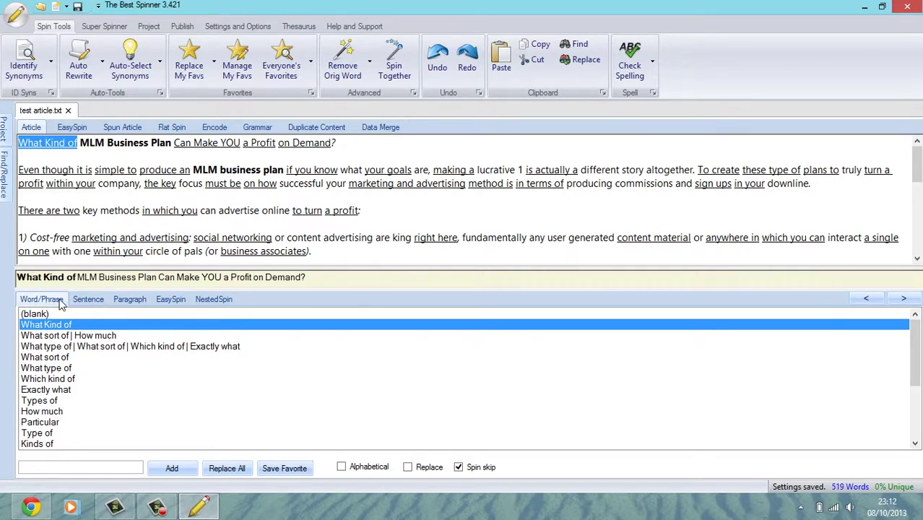
left_click(81, 299)
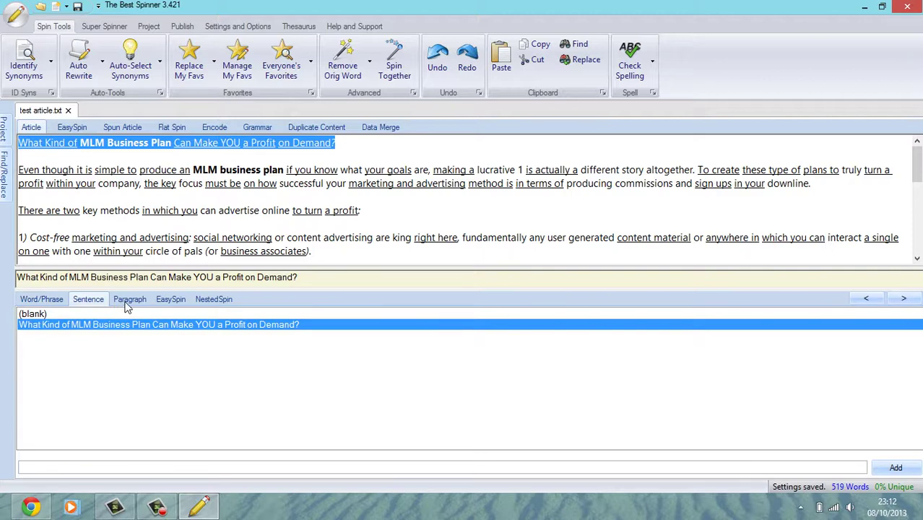
left_click(126, 303)
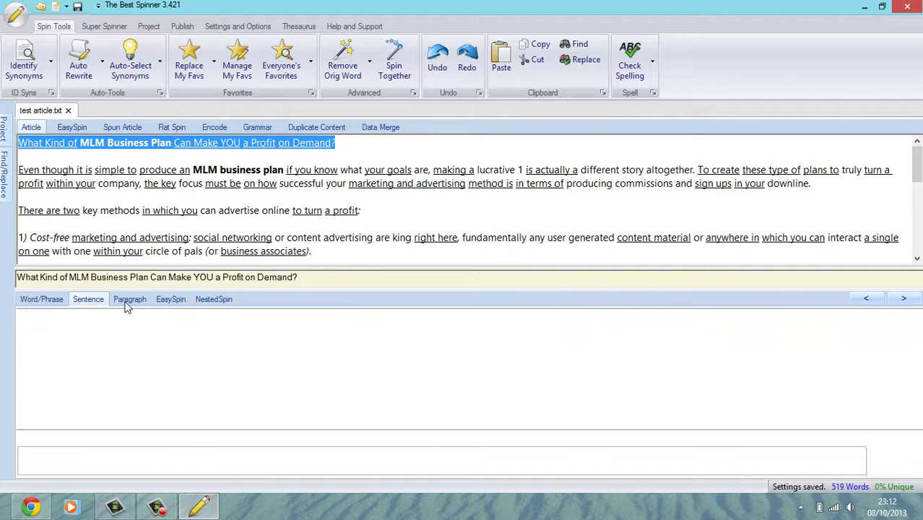
left_click(20, 167)
left_click(101, 300)
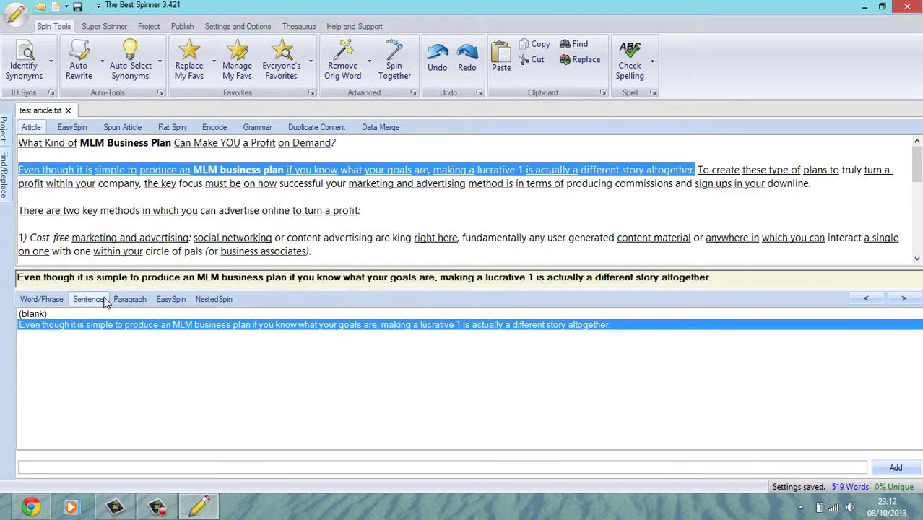
left_click(124, 300)
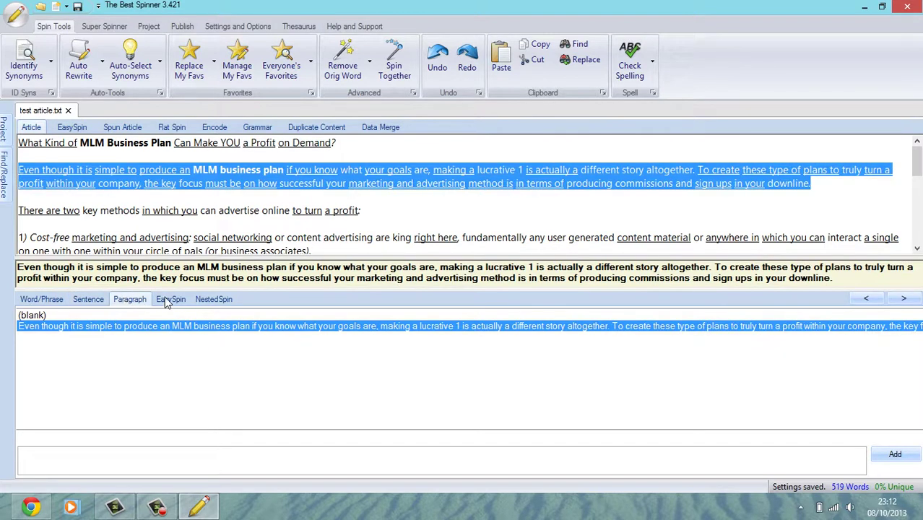
left_click(168, 302)
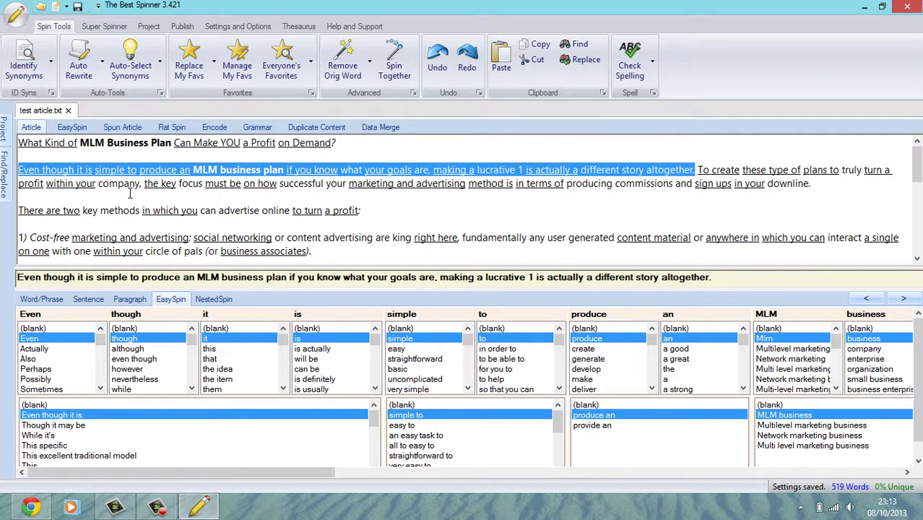
left_click(215, 300)
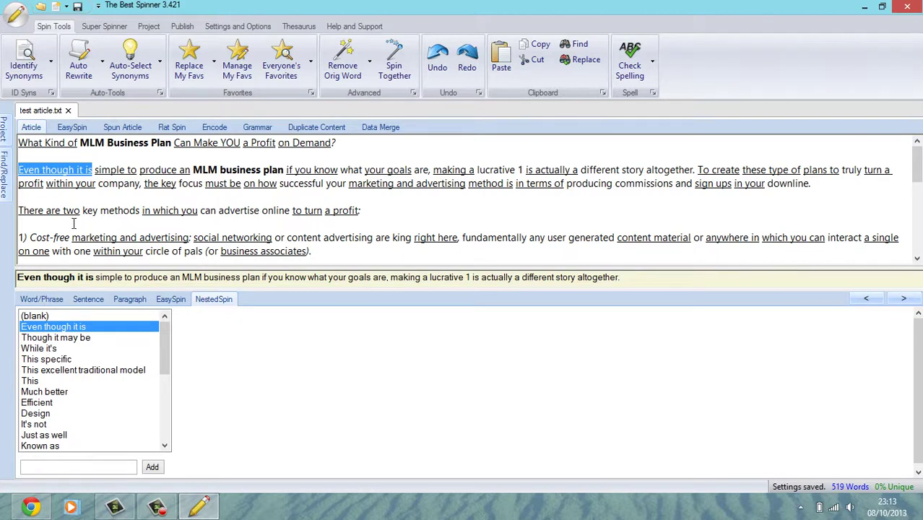
Try adding the synonyms "What sort of | How much" to the title phrase "What Kind of" and remove them again.
left_click(46, 299)
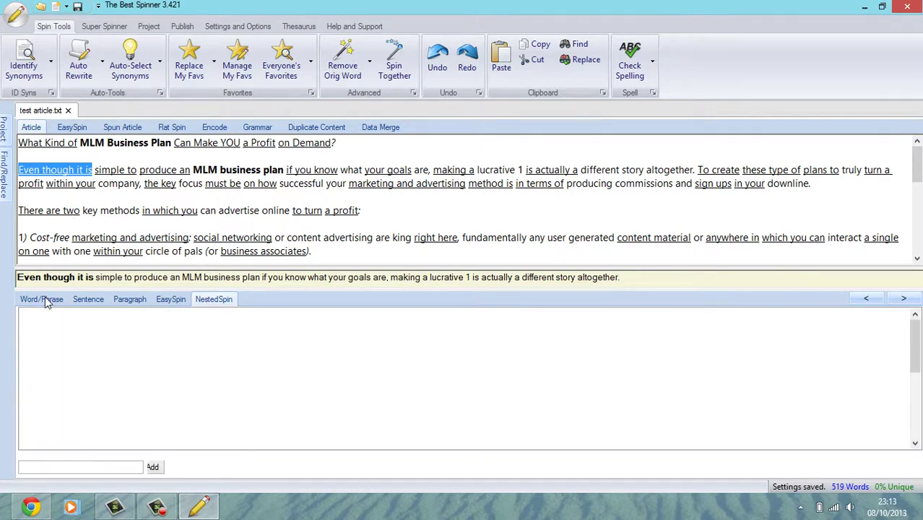
left_click(28, 147)
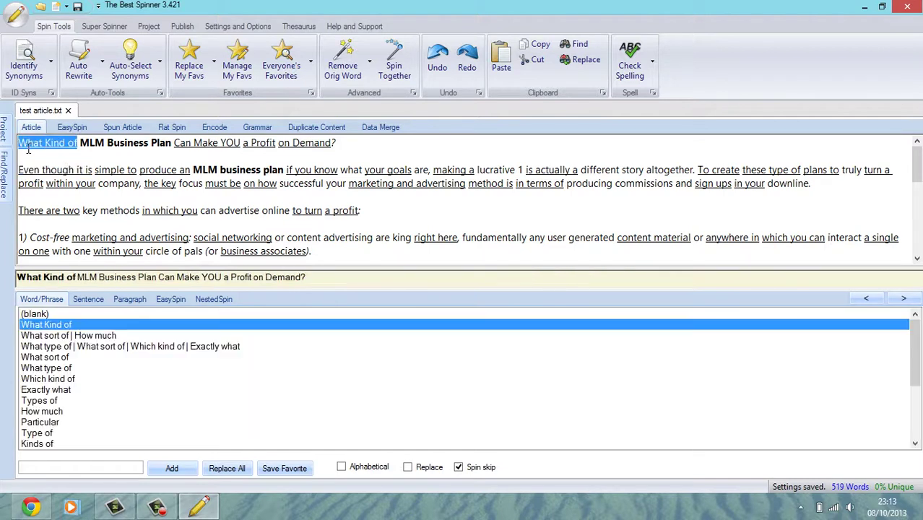
left_click(62, 337)
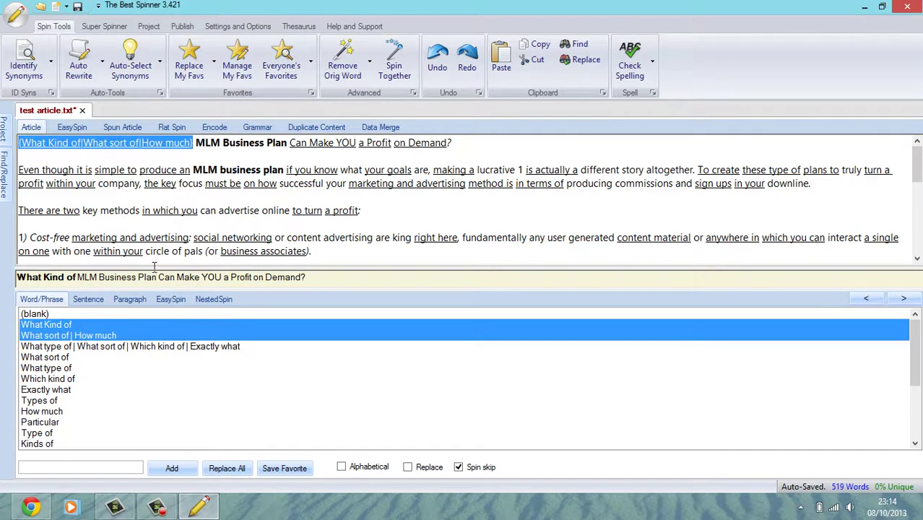
left_click(102, 337, "ctrl")
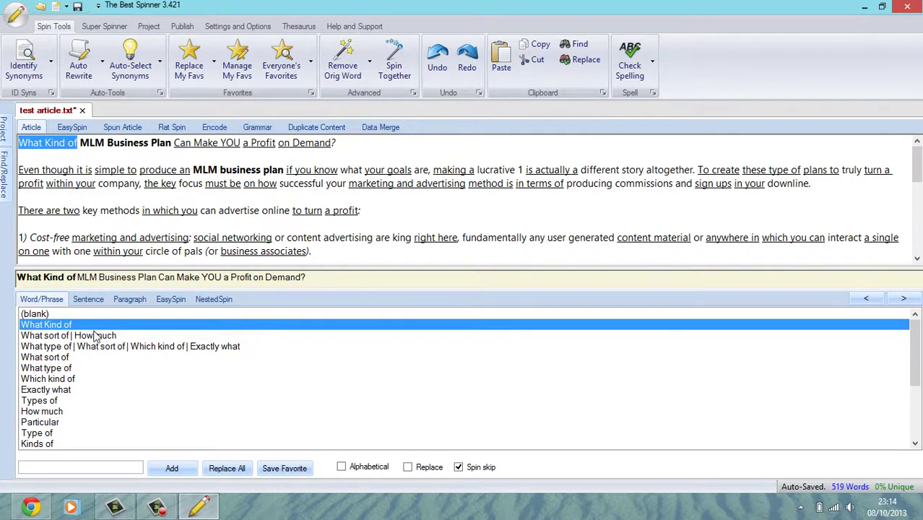
left_click(80, 327, "ctrl")
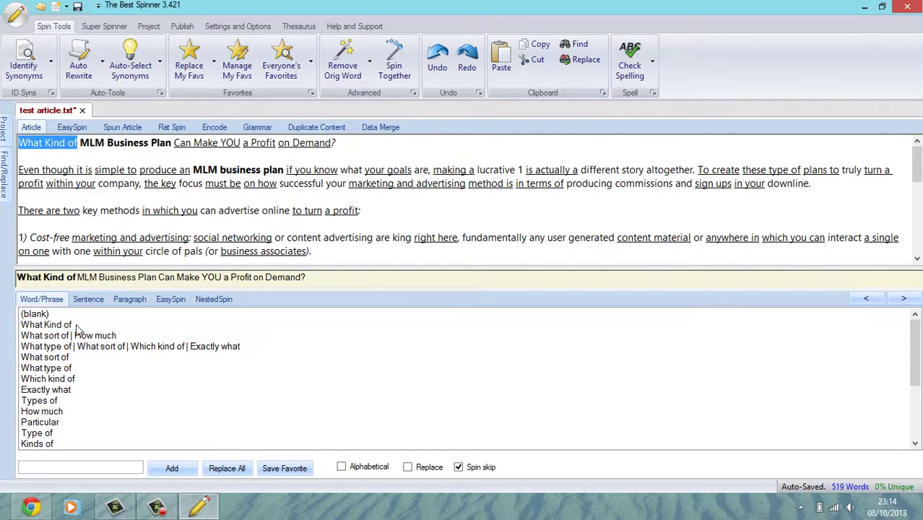
left_click(112, 163)
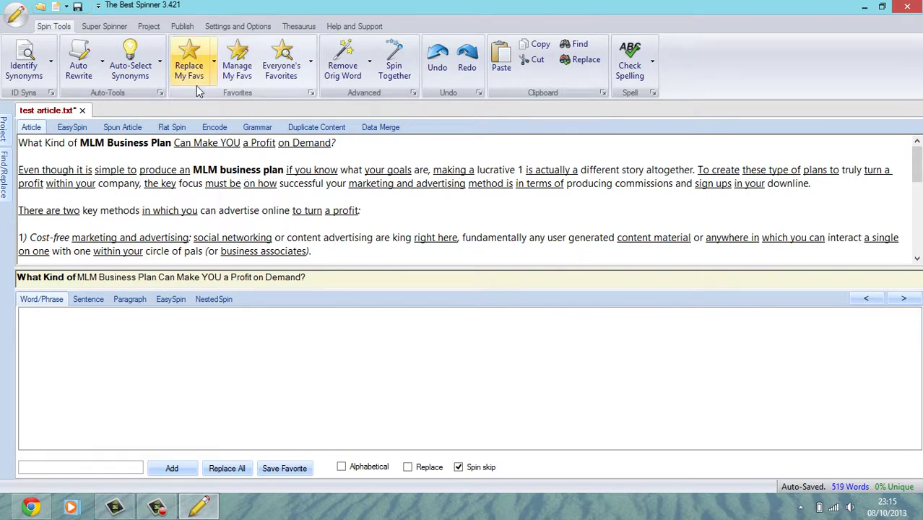
Check the protected terms in the # DEFAULT # category and close the list.
left_click(236, 27)
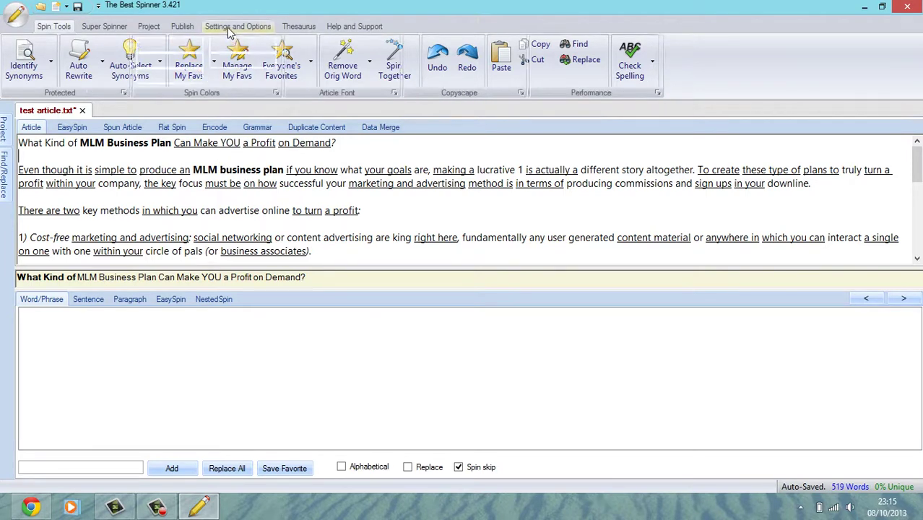
left_click(34, 63)
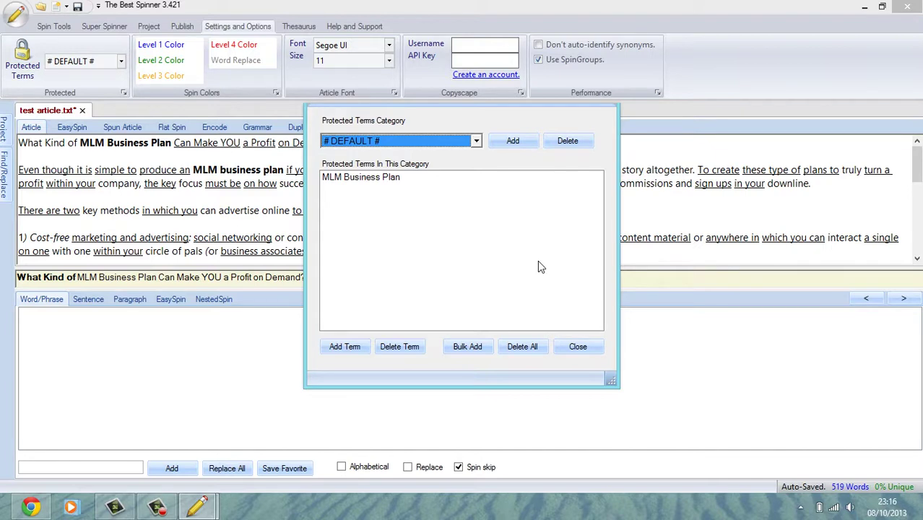
left_click(579, 349)
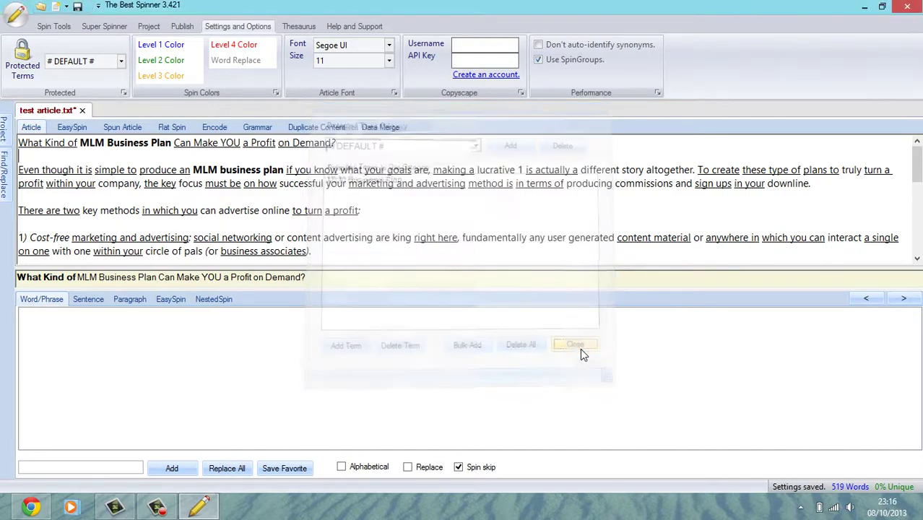
Replace Everyone's Favorites throughout the article at quality level Best with a maximum of 3 synonyms, and copy the full article text.
left_click(66, 30)
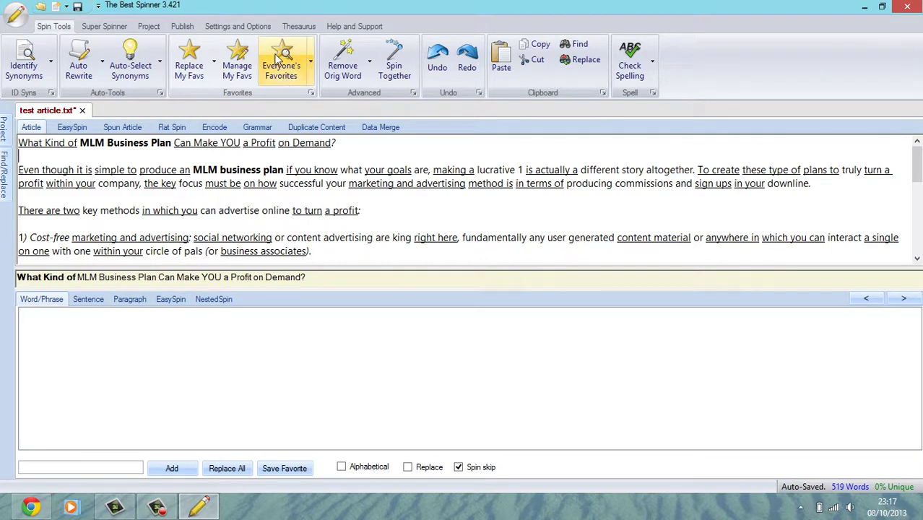
left_click(279, 66)
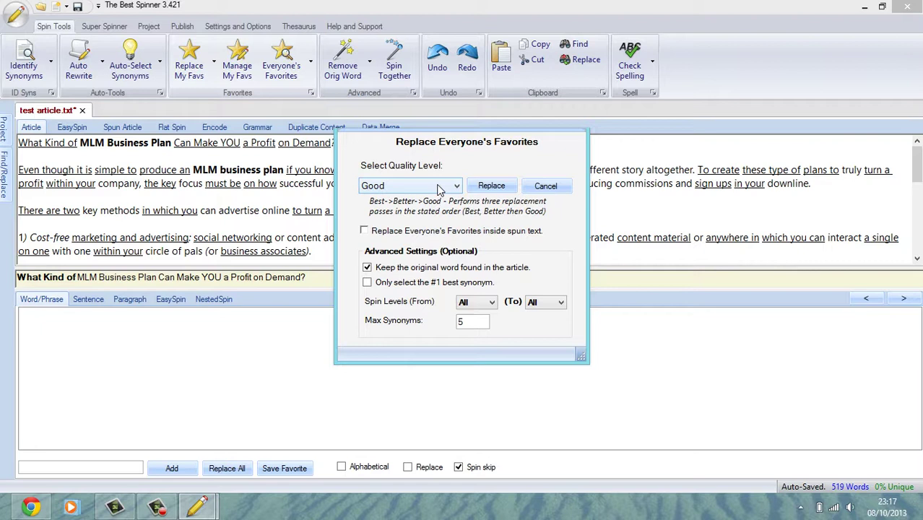
left_click(438, 189)
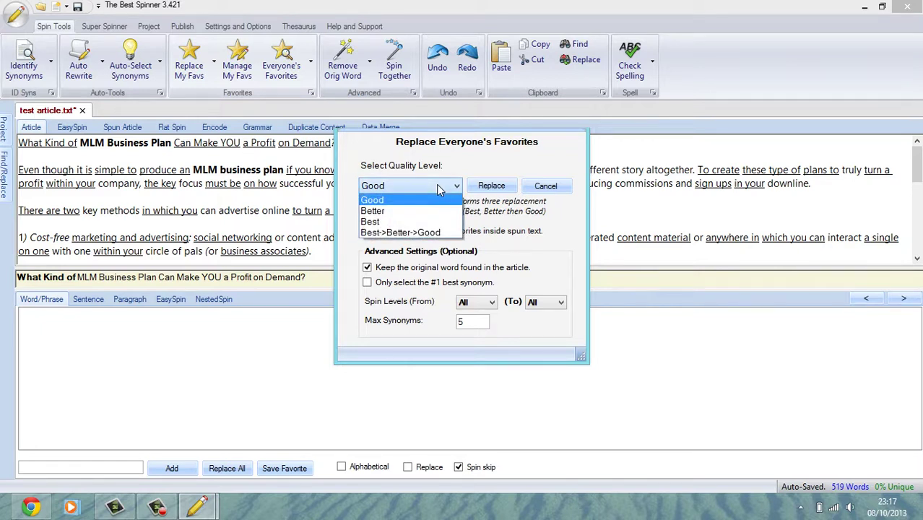
left_click(425, 222)
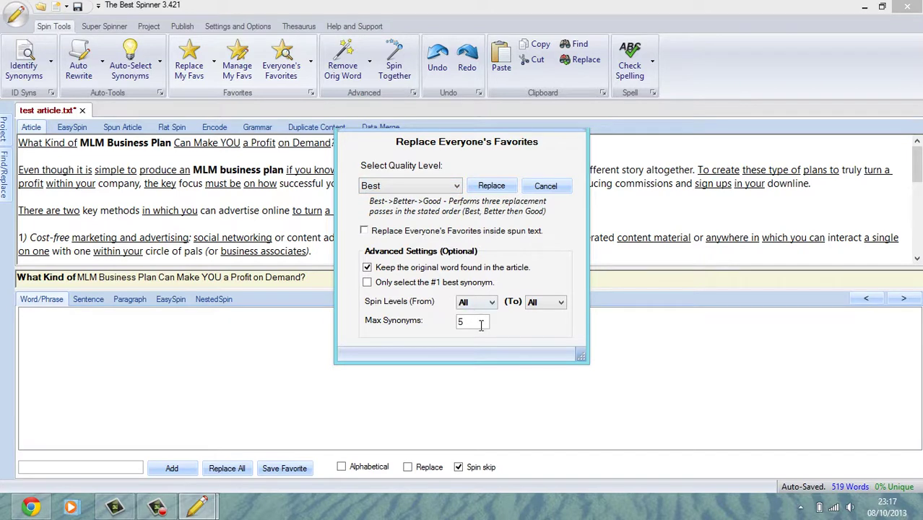
left_click_drag(480, 321, 422, 326)
type("3")
left_click(491, 186)
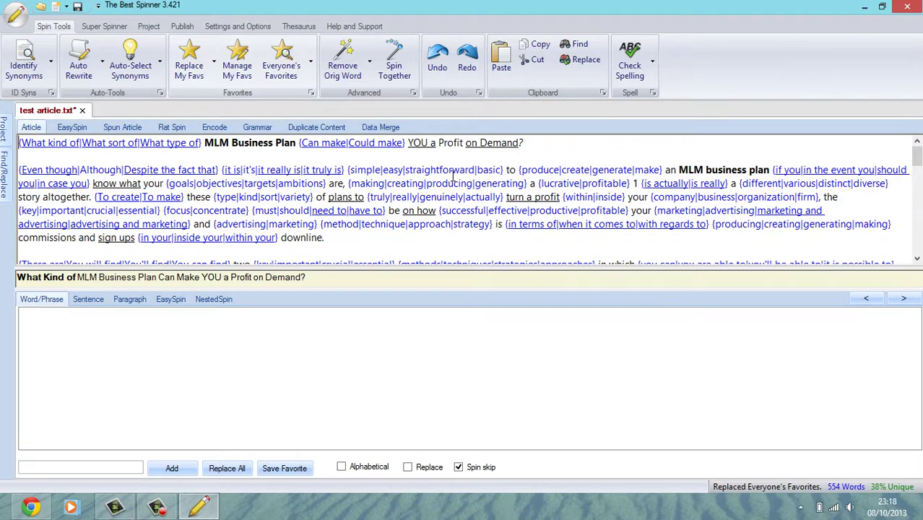
left_click(541, 46)
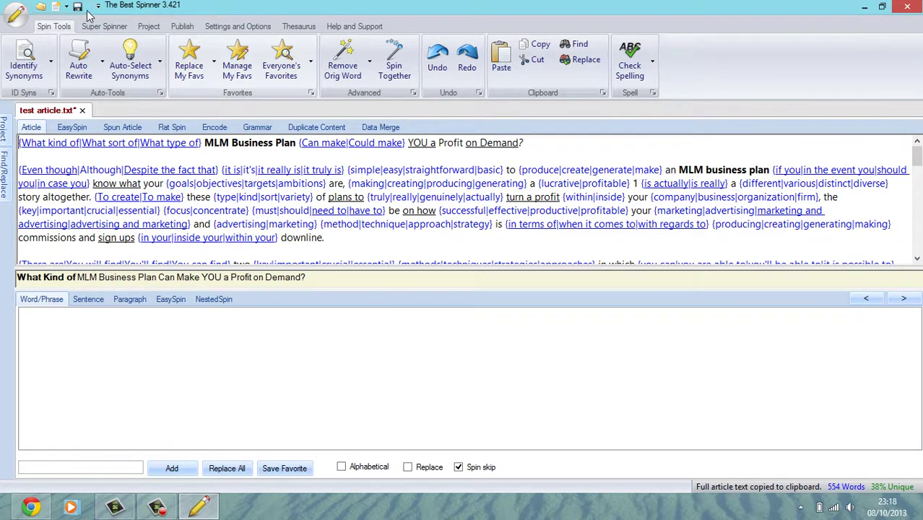
View the Bulk Spin folder selection and close it without choosing a folder.
left_click(182, 26)
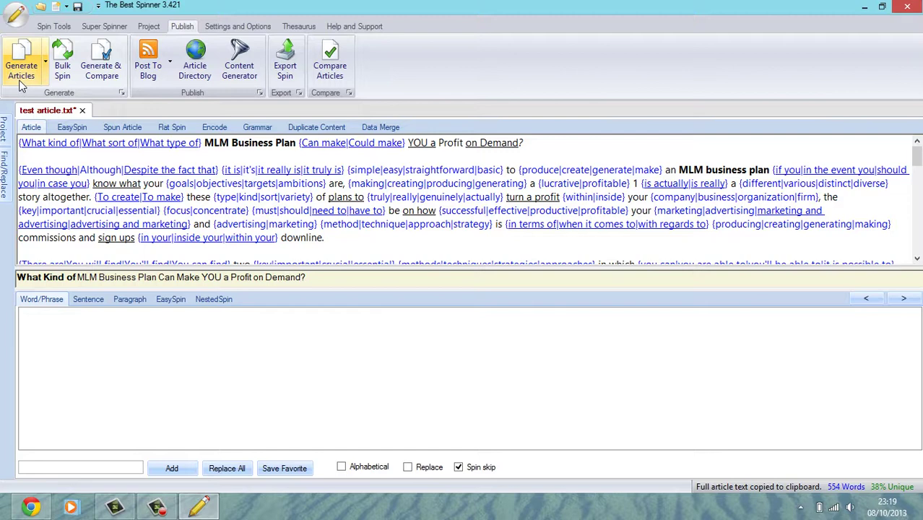
left_click(63, 70)
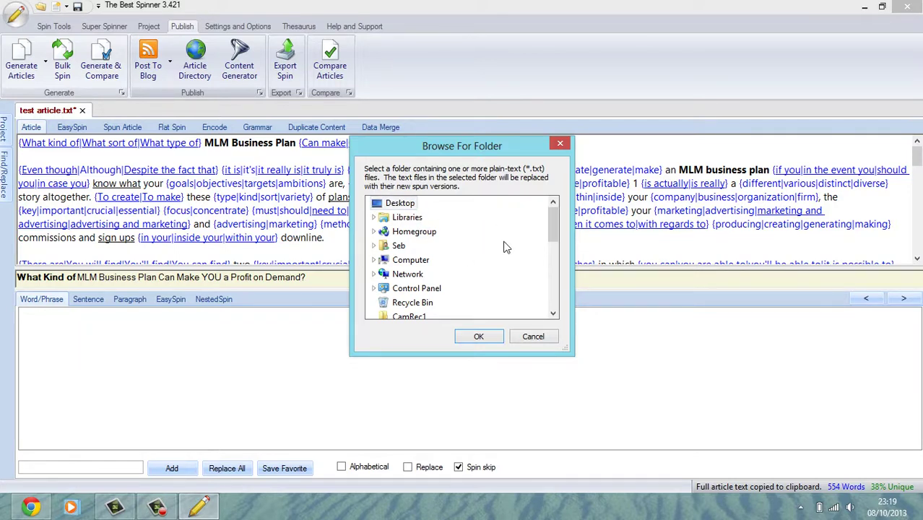
left_click(560, 144)
Generate and compare 10 spun versions of the article, and close the comparison.
left_click(116, 60)
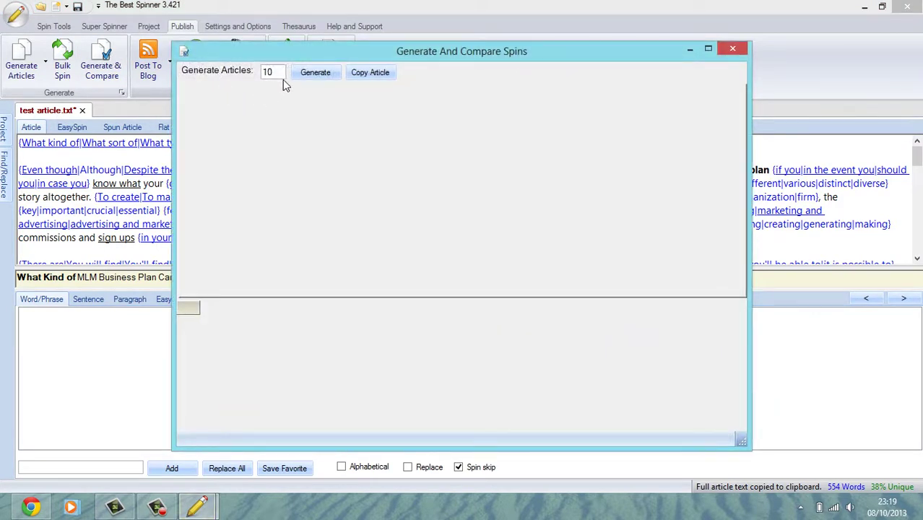
left_click(316, 74)
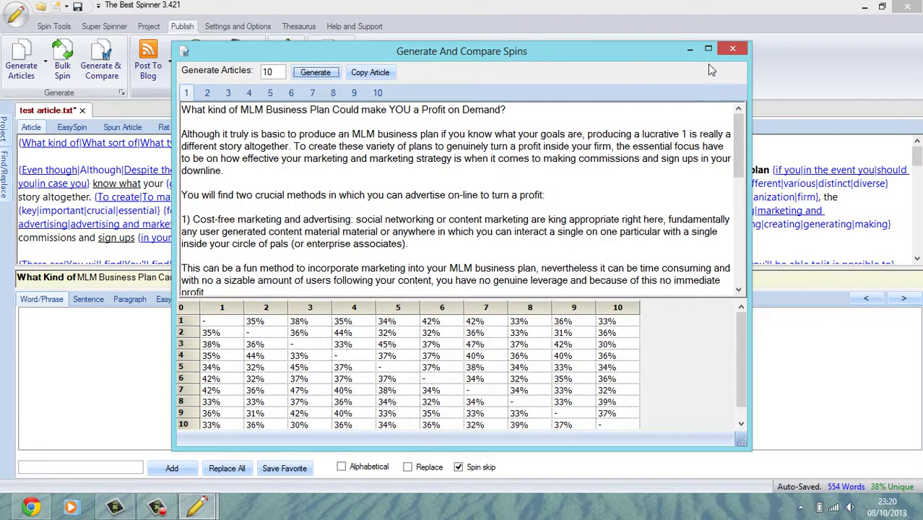
left_click(732, 50)
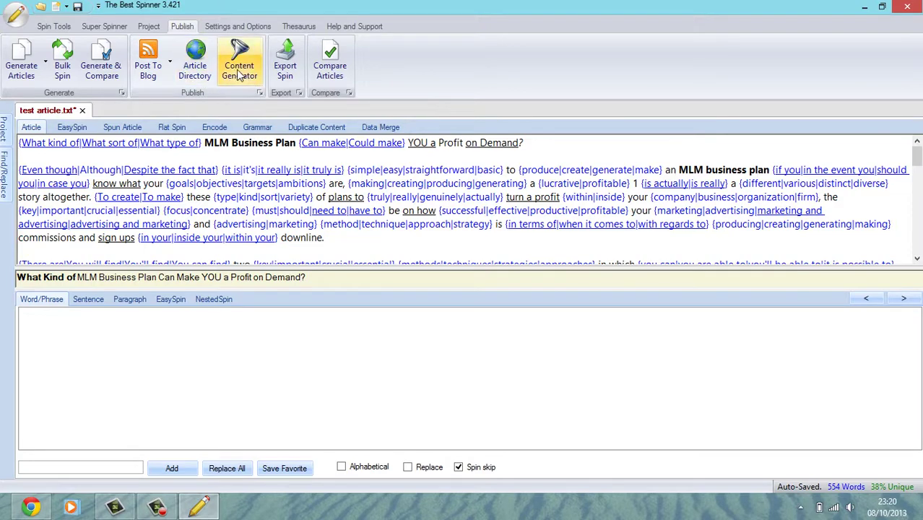
View the blog details and post options for posting to a blog, and close them without adding a blog.
left_click(152, 65)
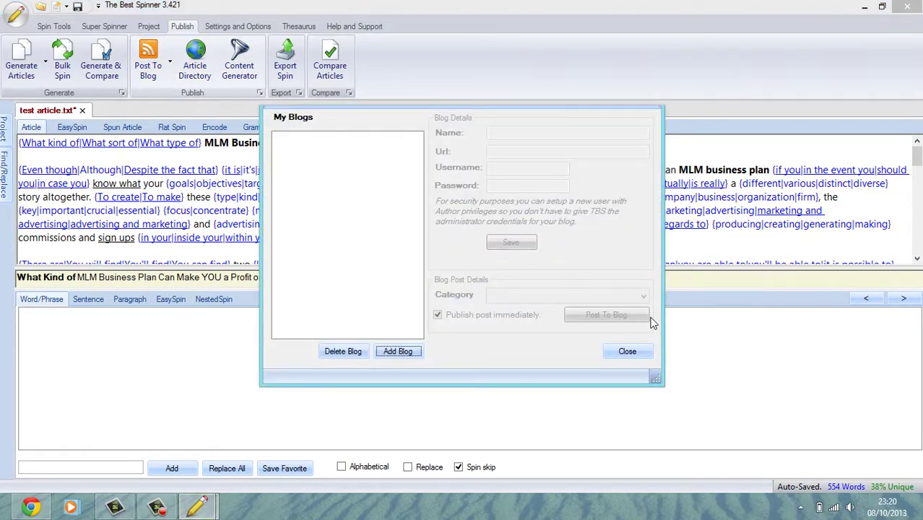
left_click(638, 352)
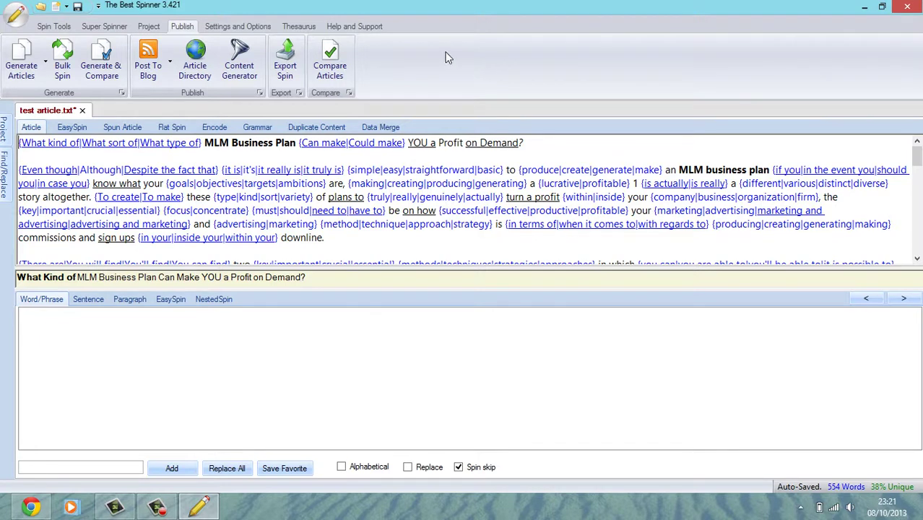
left_click(260, 24)
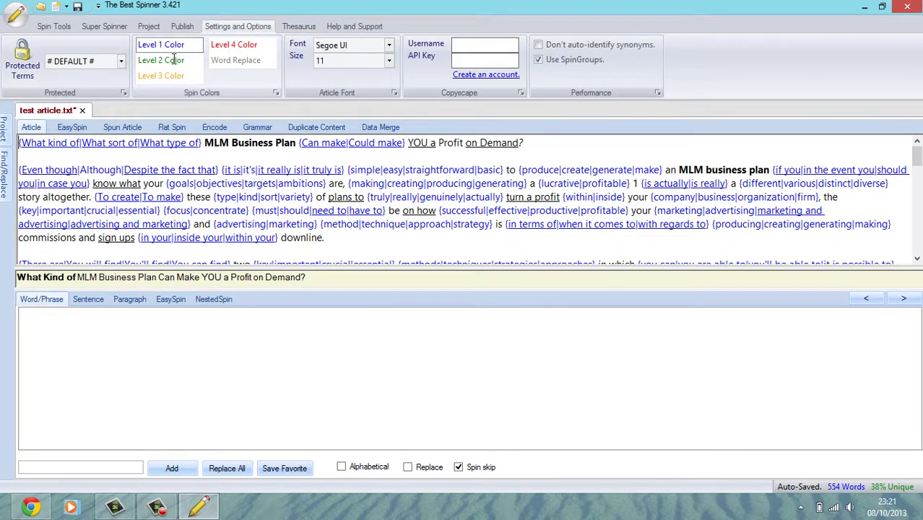
left_click(299, 26)
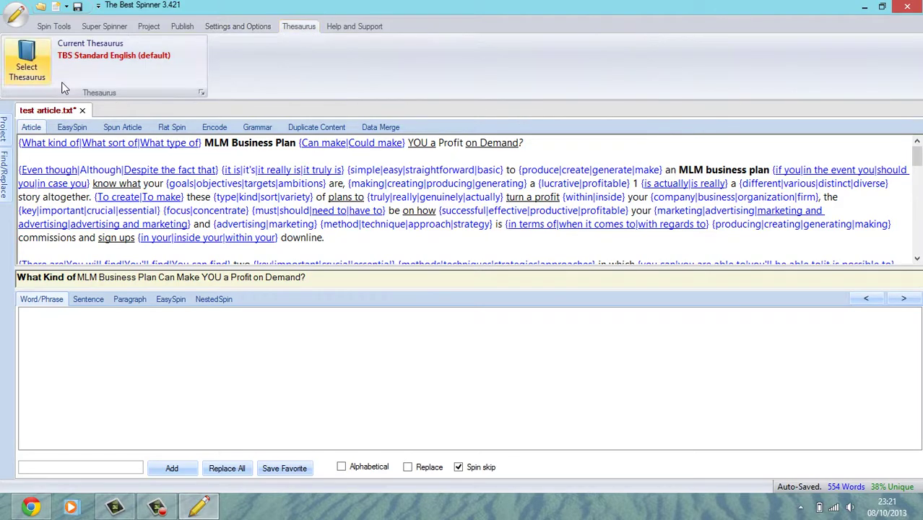
left_click(186, 28)
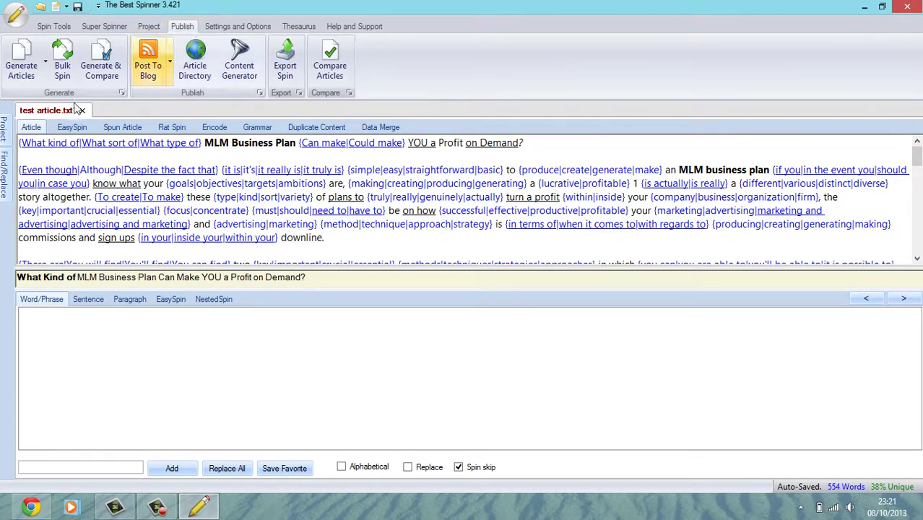
View the spun version of the article as an HTML preview and as plain text.
left_click(142, 128)
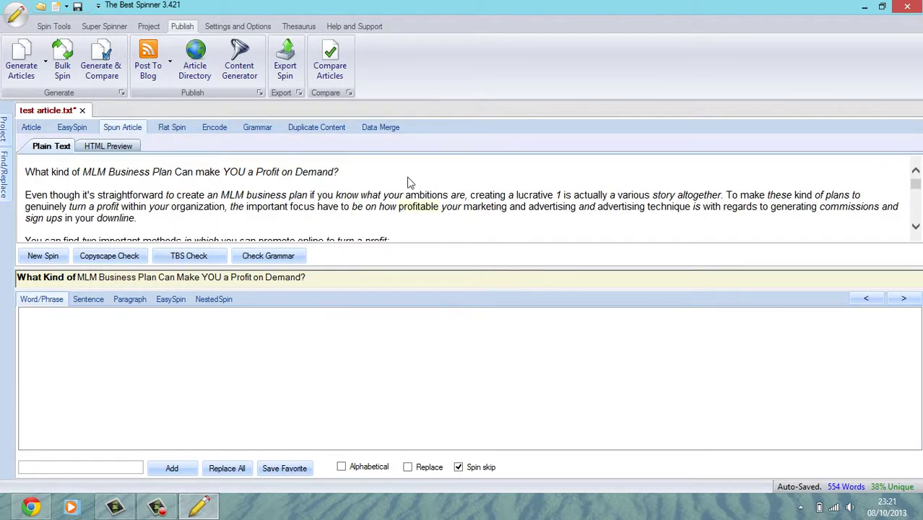
left_click(110, 146)
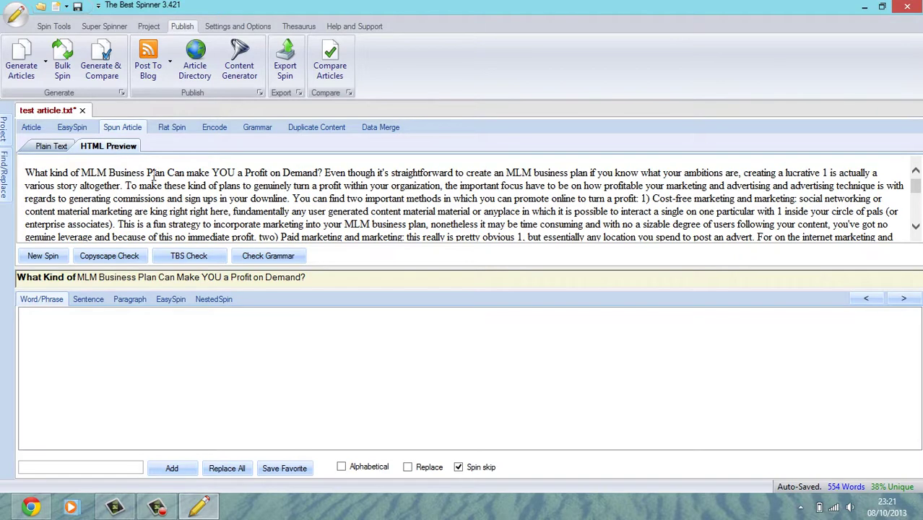
left_click(53, 148)
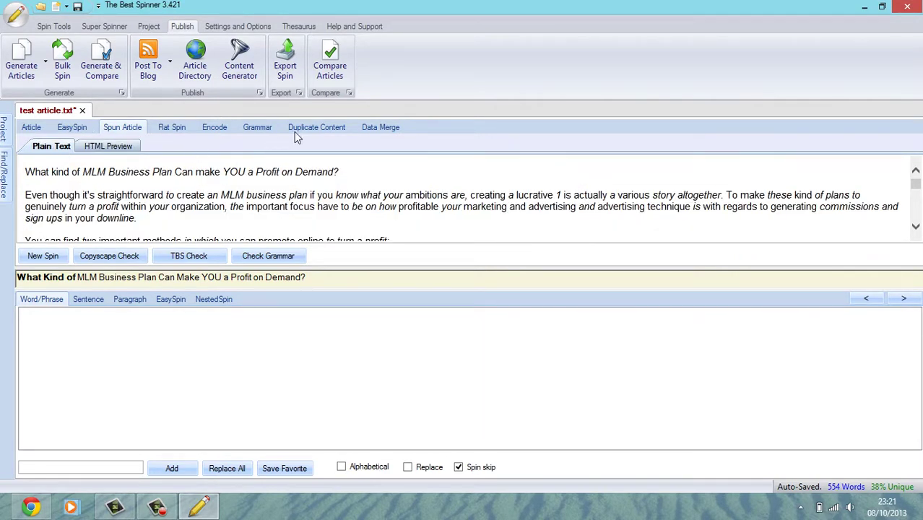
Run a TBS duplicate content check and close its result message.
left_click(314, 130)
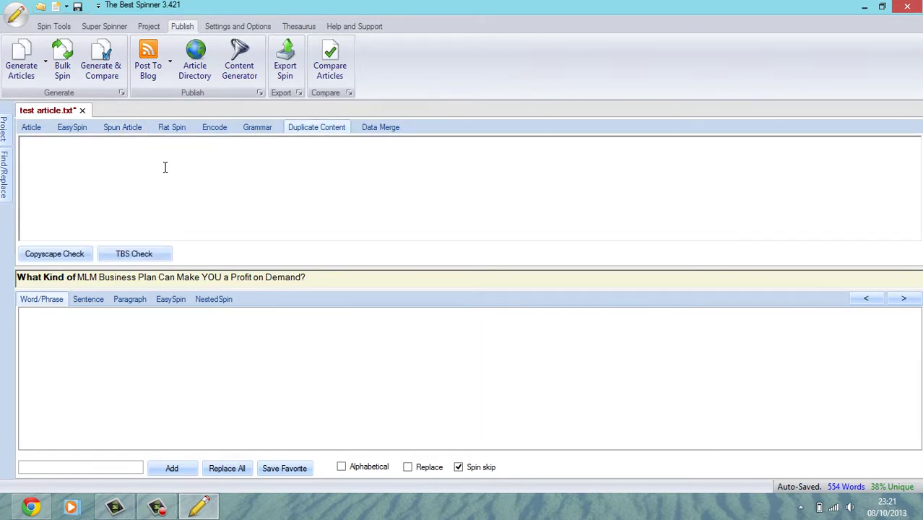
left_click(119, 259)
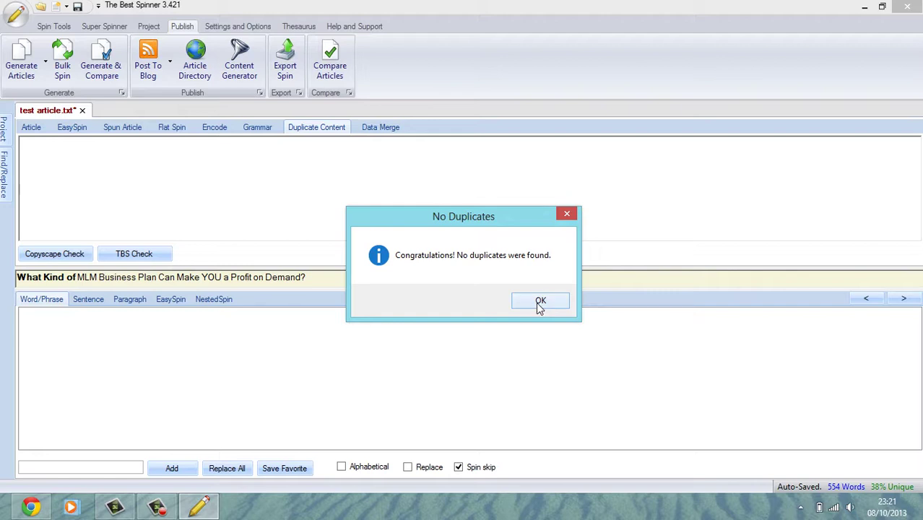
left_click(537, 304)
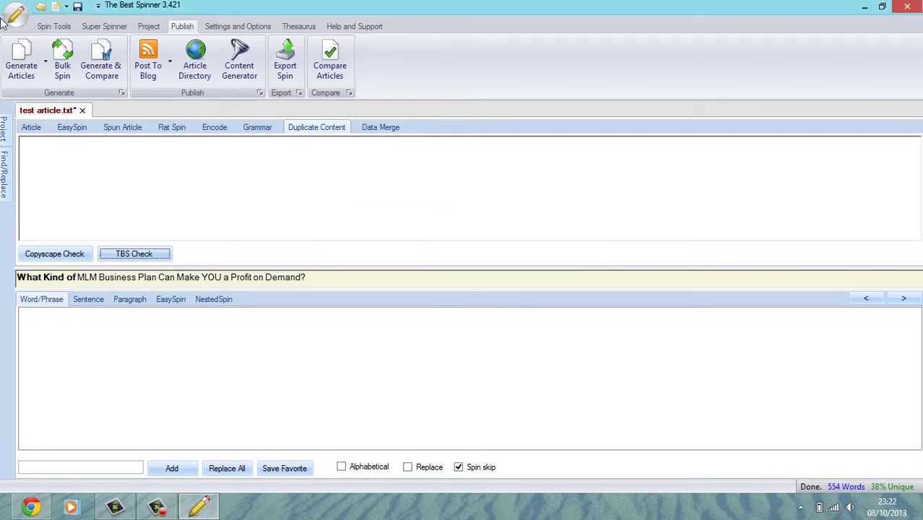
Return to the article's spin-syntax text with the Spin Tools commands displayed.
left_click(55, 26)
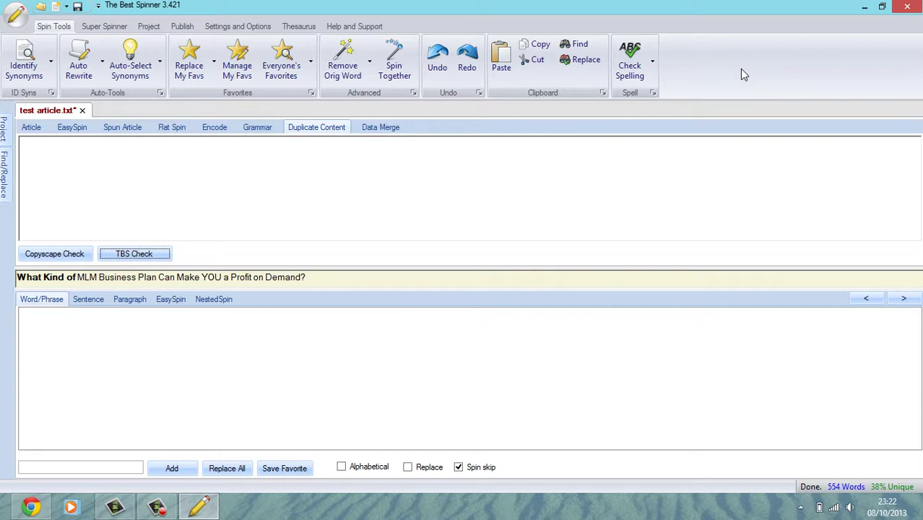
left_click(30, 128)
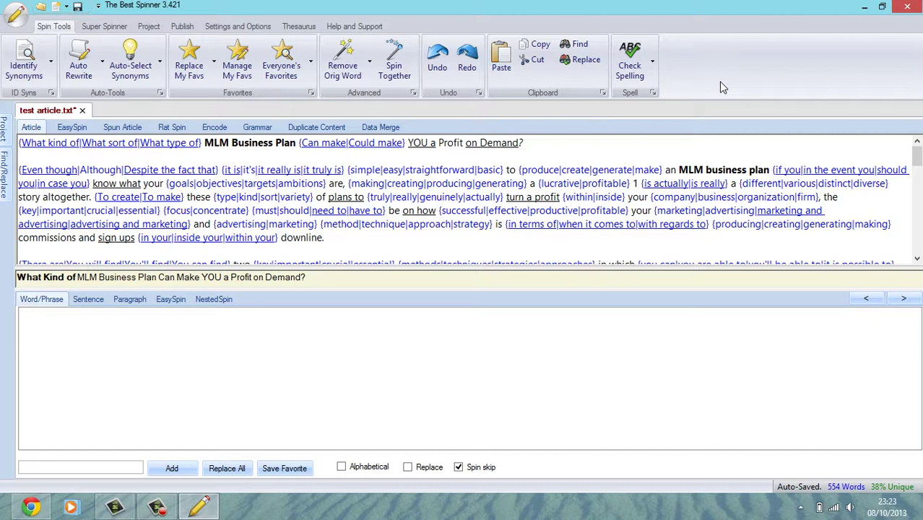
mouse_move(1, 518)
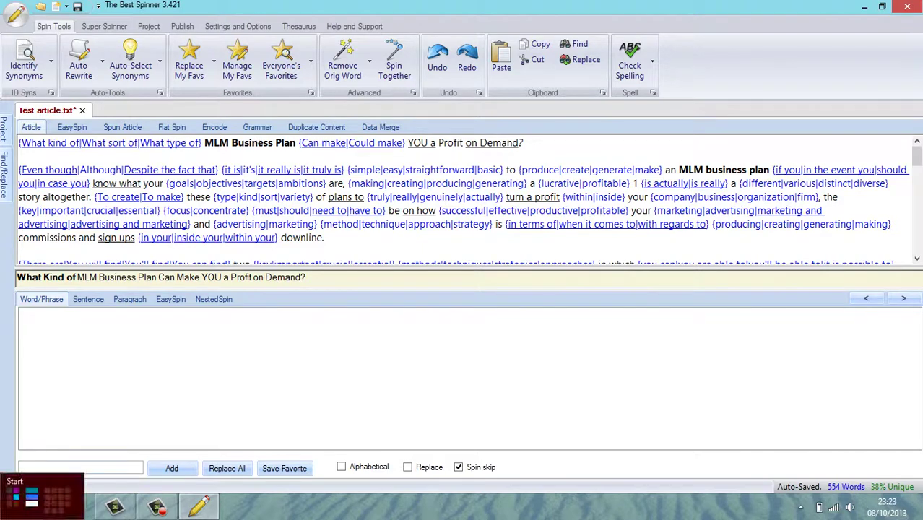